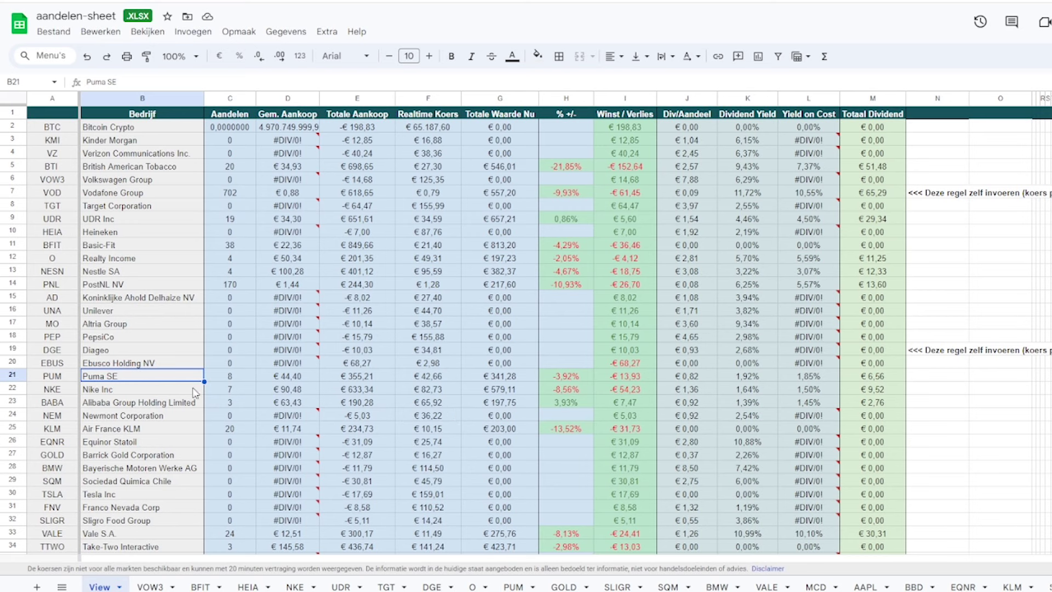
Step: Examine the Winst / Verlies results of the holdings from Alibaba Group down to Franco Nevada, including Equinor, Sociedad Quimica Chile and Tesla
left_click(156, 406)
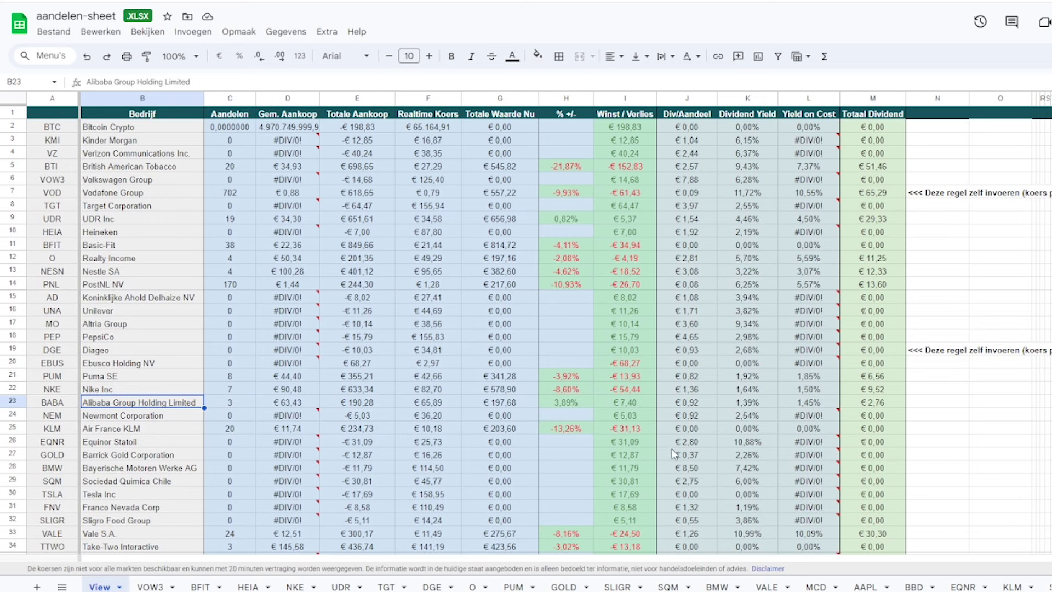
left_click(95, 444)
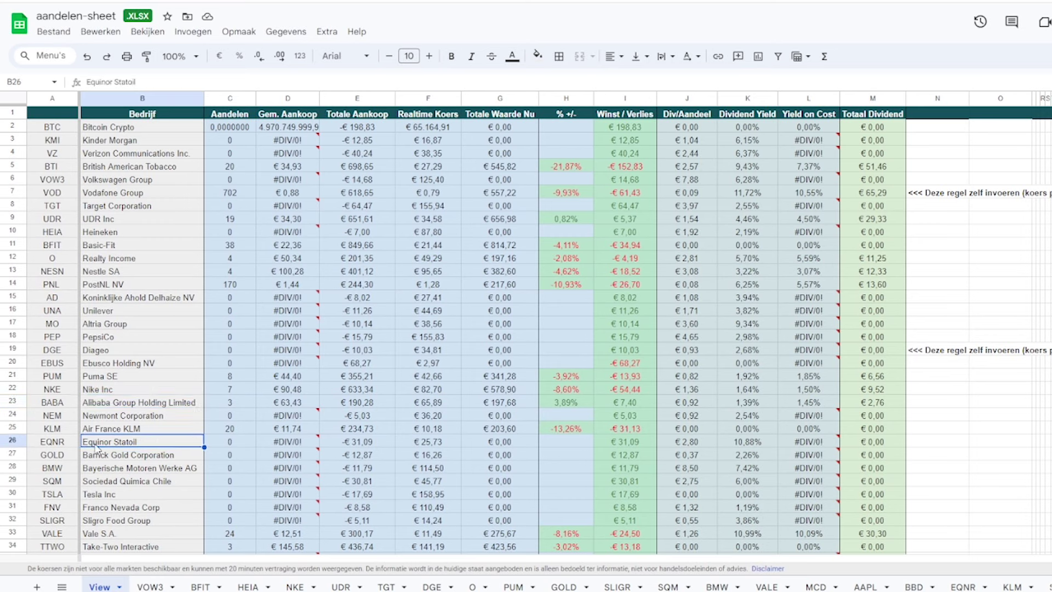
left_click(627, 443)
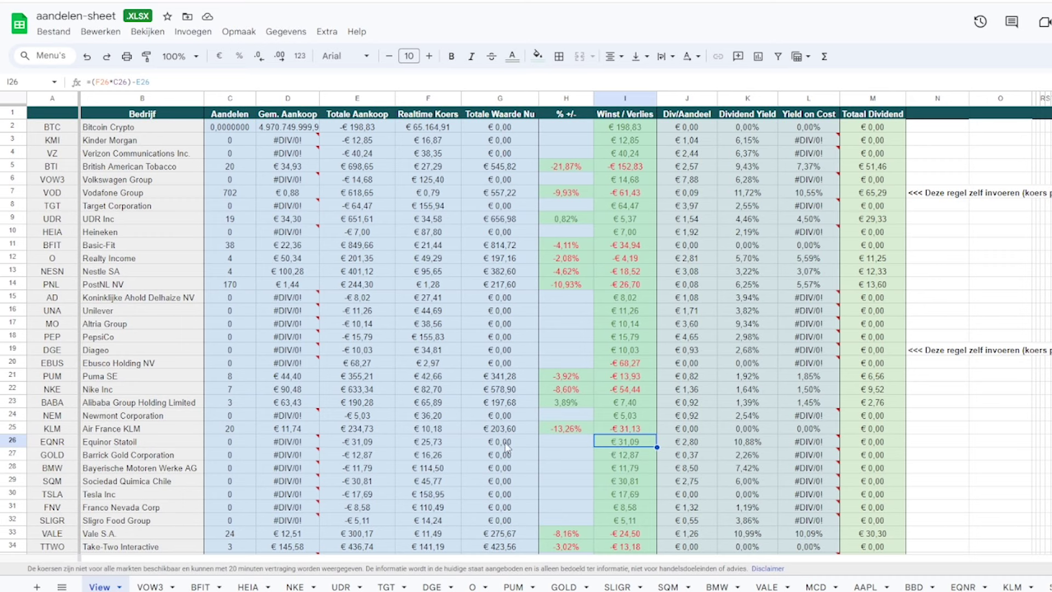
left_click(573, 443)
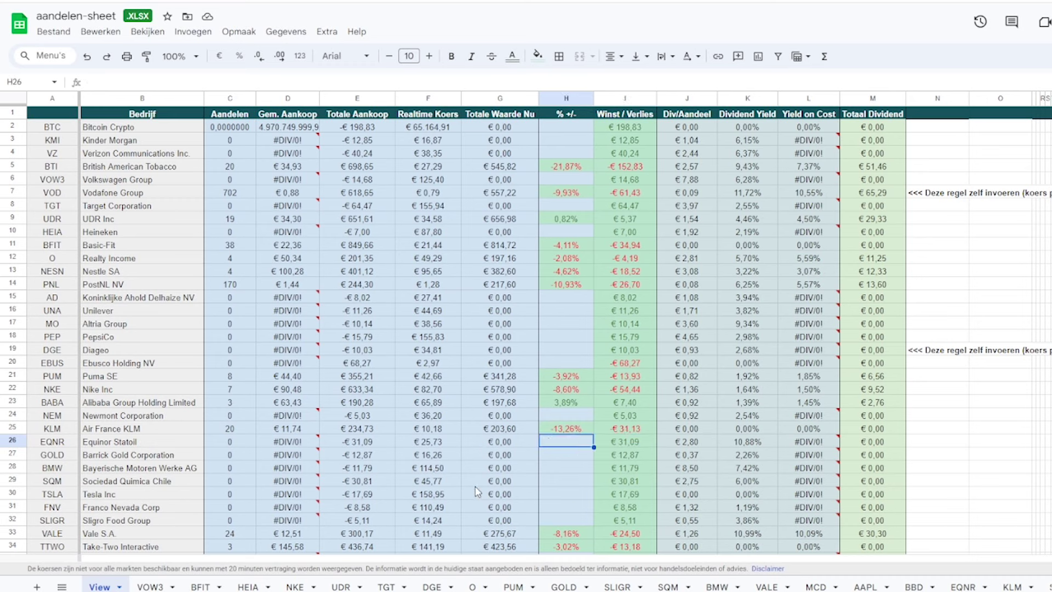
left_click(134, 467)
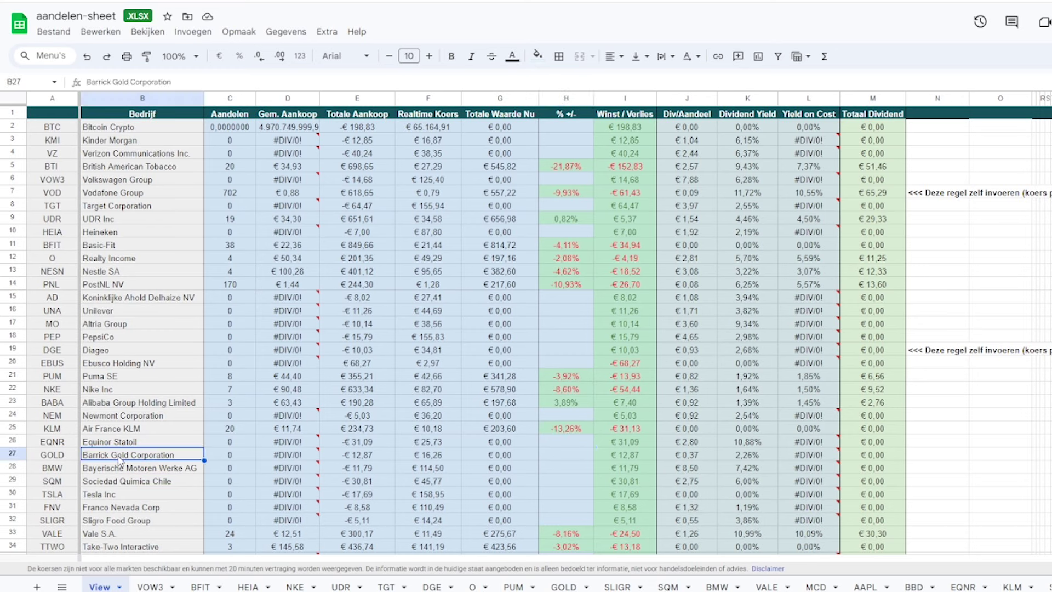
left_click(146, 482)
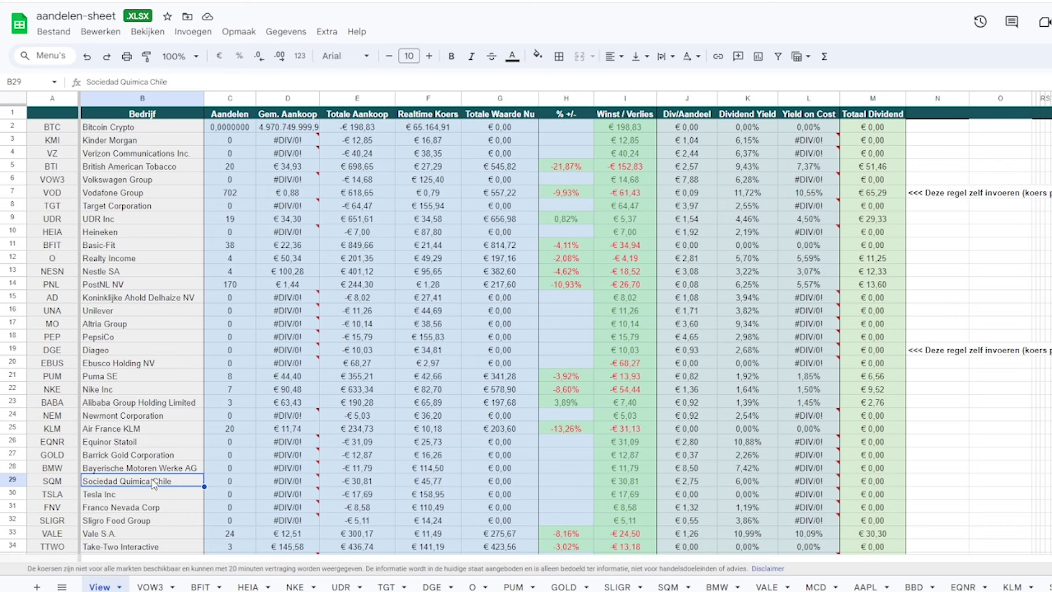
left_click(630, 481)
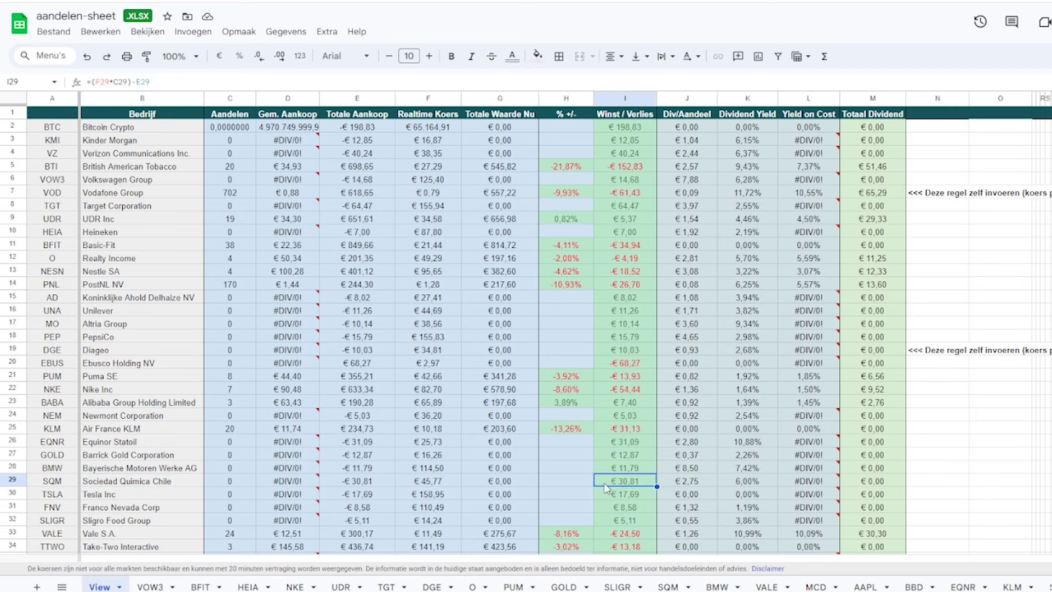
left_click(175, 483)
left_click(129, 503)
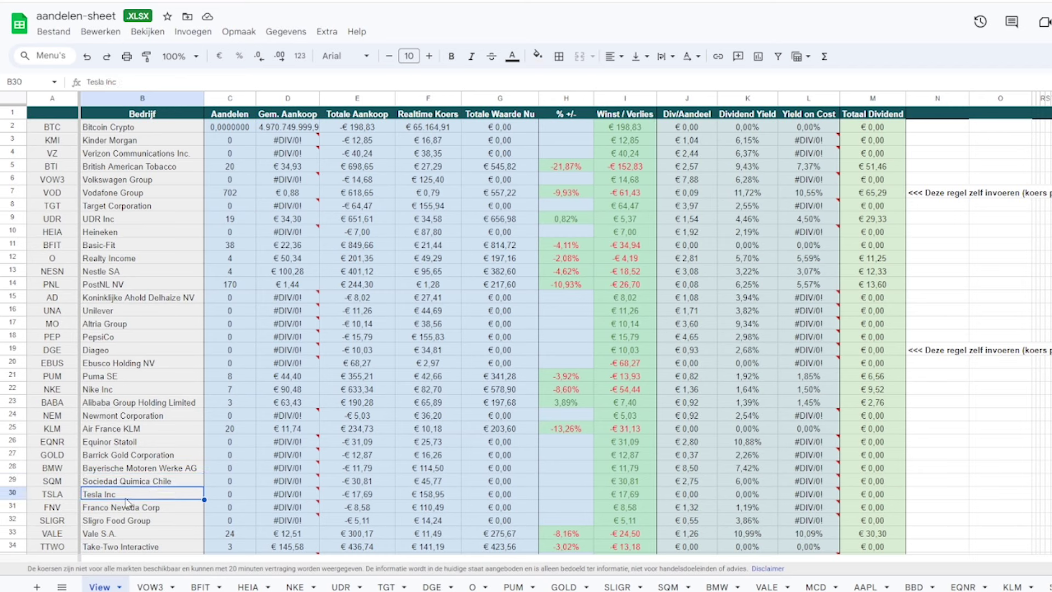
left_click(623, 496)
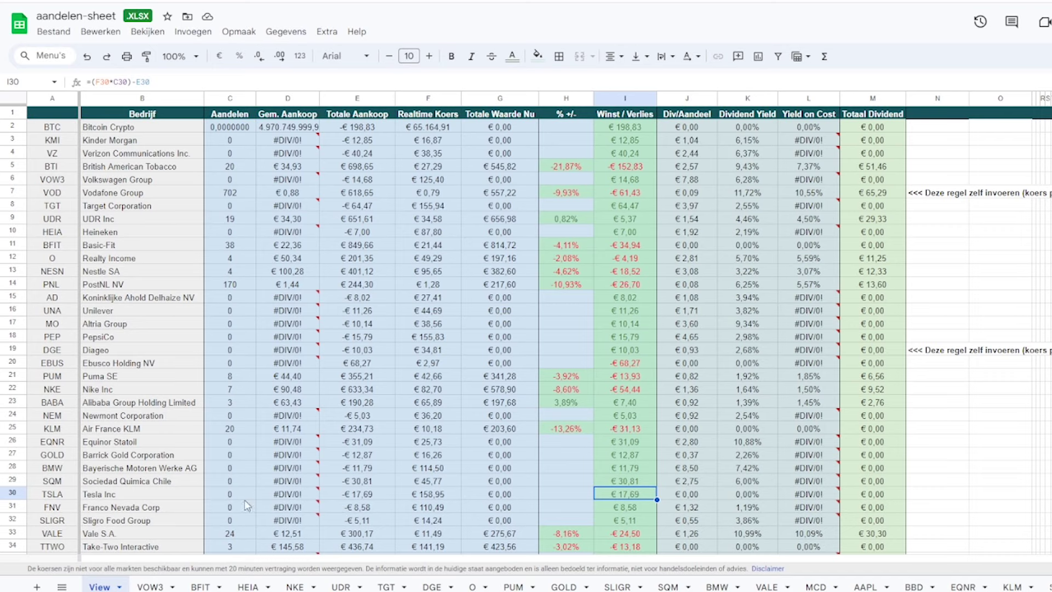
left_click(128, 507)
Step: Look over the full list of holdings in the View sheet, from Bitcoin down to the totals section
scroll(404, 472, "down", 6)
scroll(679, 342, "up", 5)
scroll(677, 351, "down", 3)
scroll(675, 359, "up", 2)
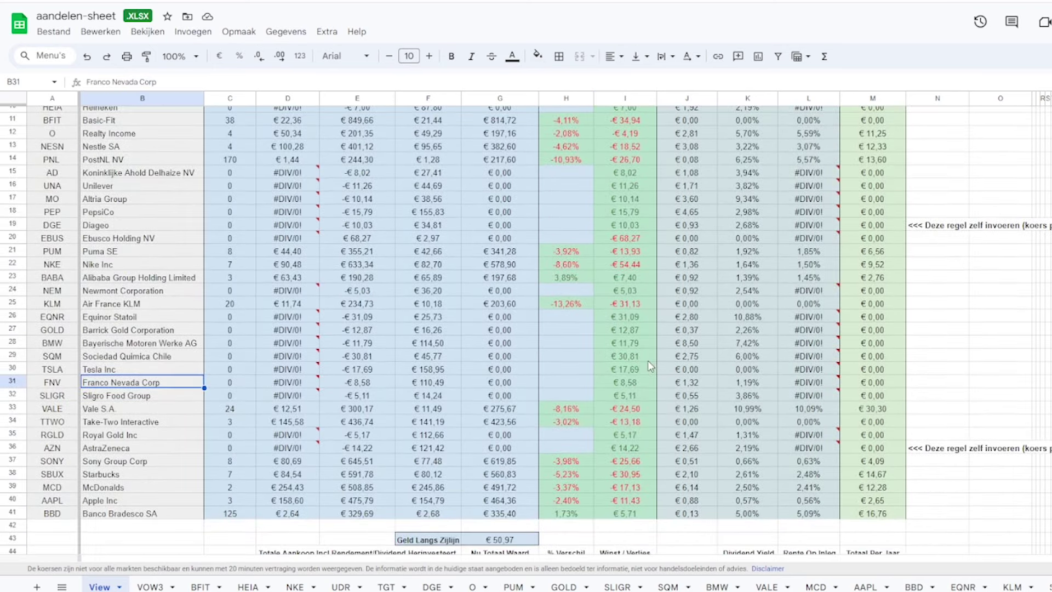
scroll(630, 263, "up", 4)
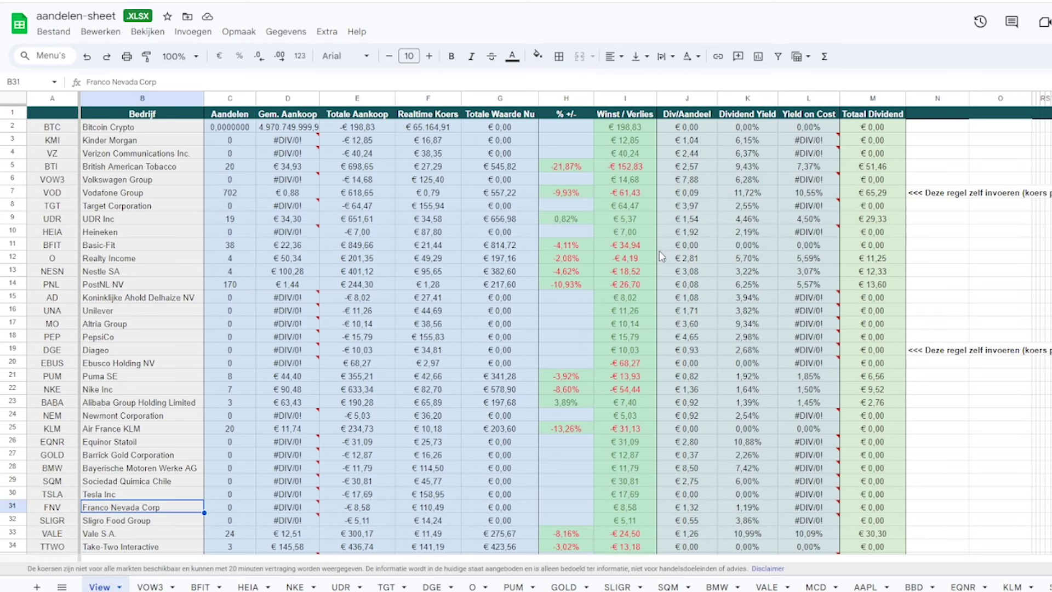
scroll(665, 252, "down", 2)
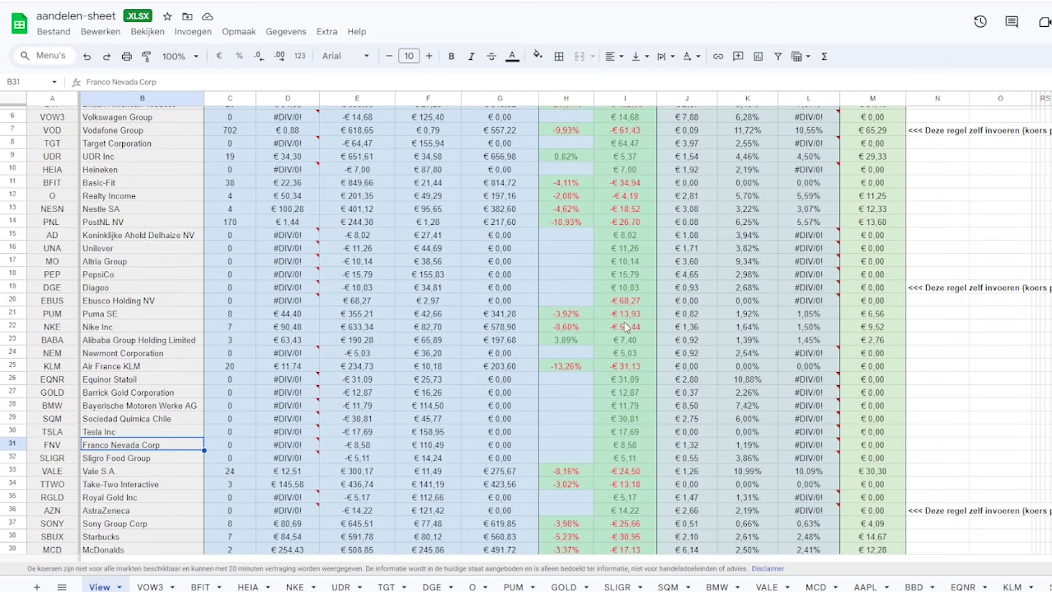
scroll(613, 434, "down", 2)
scroll(599, 420, "up", 4)
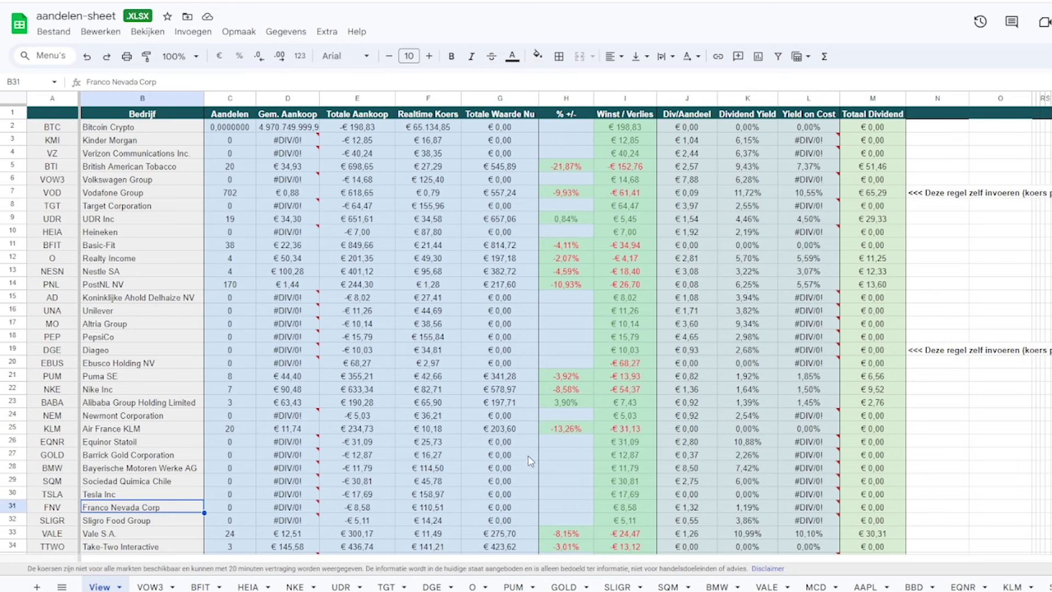
scroll(548, 438, "down", 5)
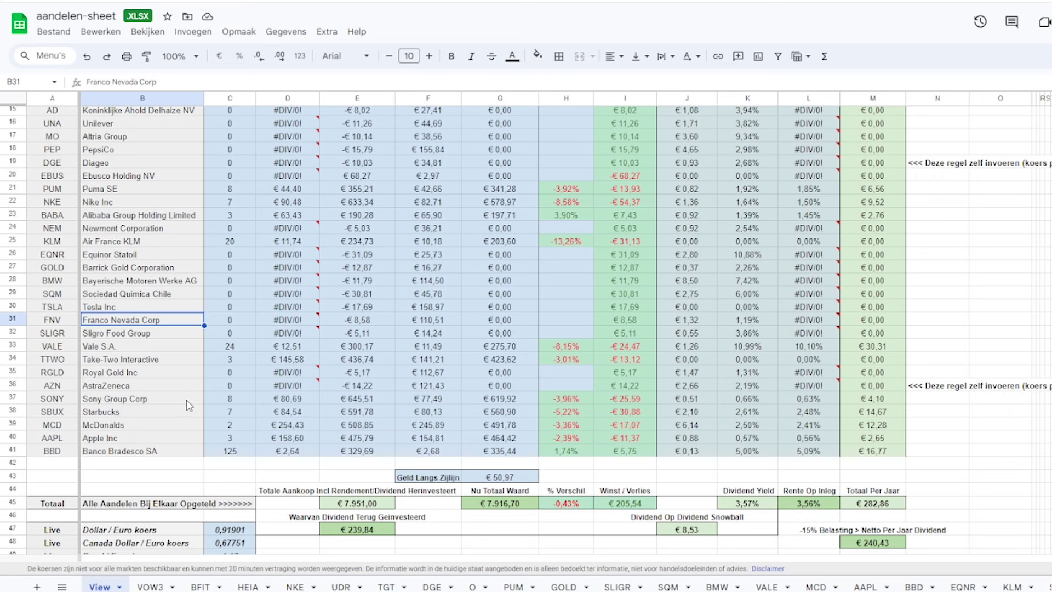
Step: Examine the Vale S.A. position's number of shares and current total value, and the portfolio's Nu Totaal Waard
left_click(123, 349)
left_click(518, 349)
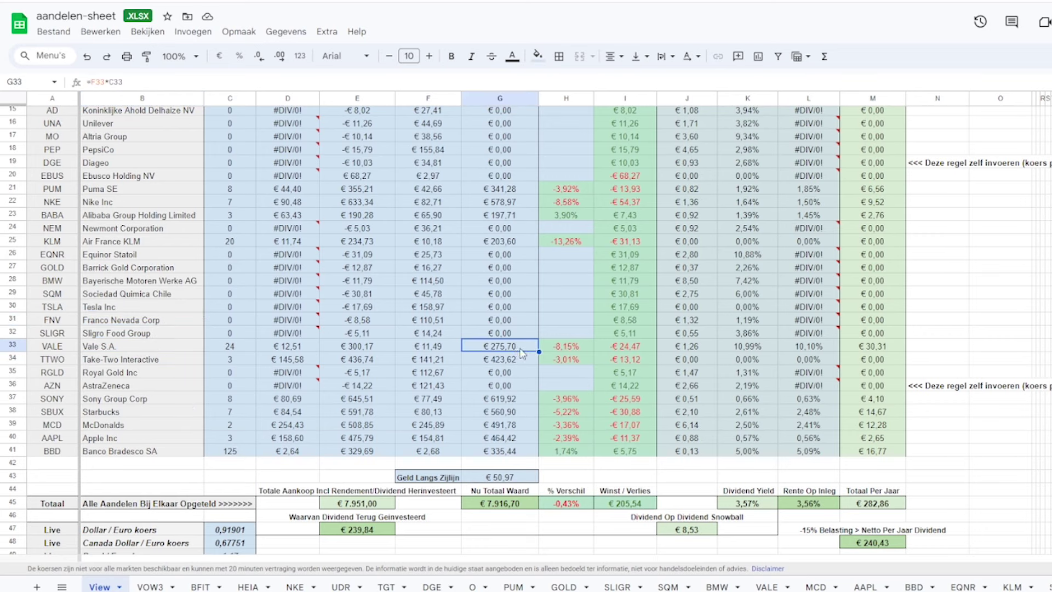
scroll(521, 353, "up", 3)
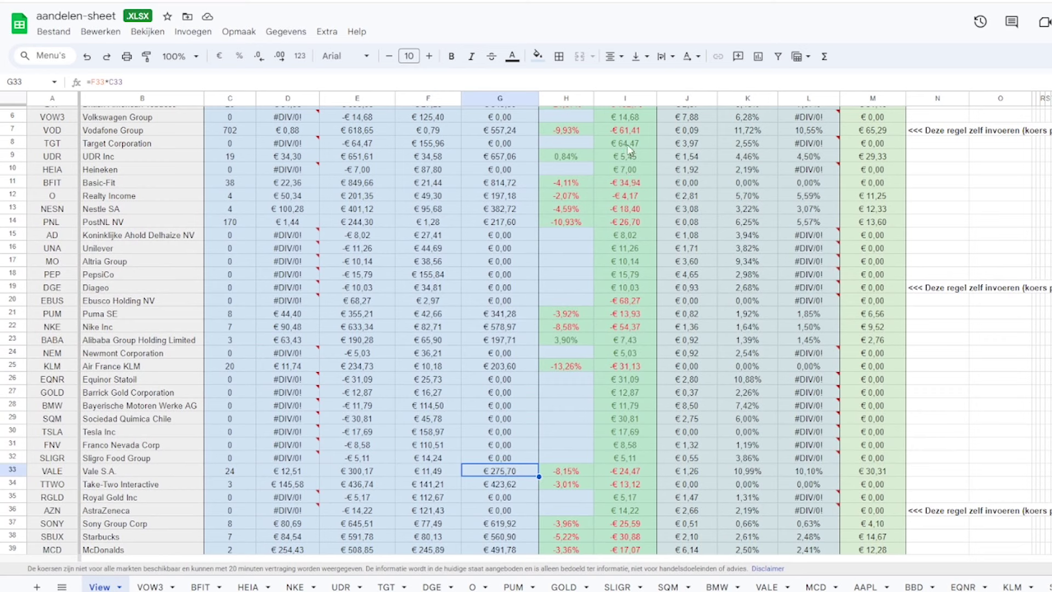
left_click(231, 473)
left_click(493, 473)
scroll(465, 474, "down", 3)
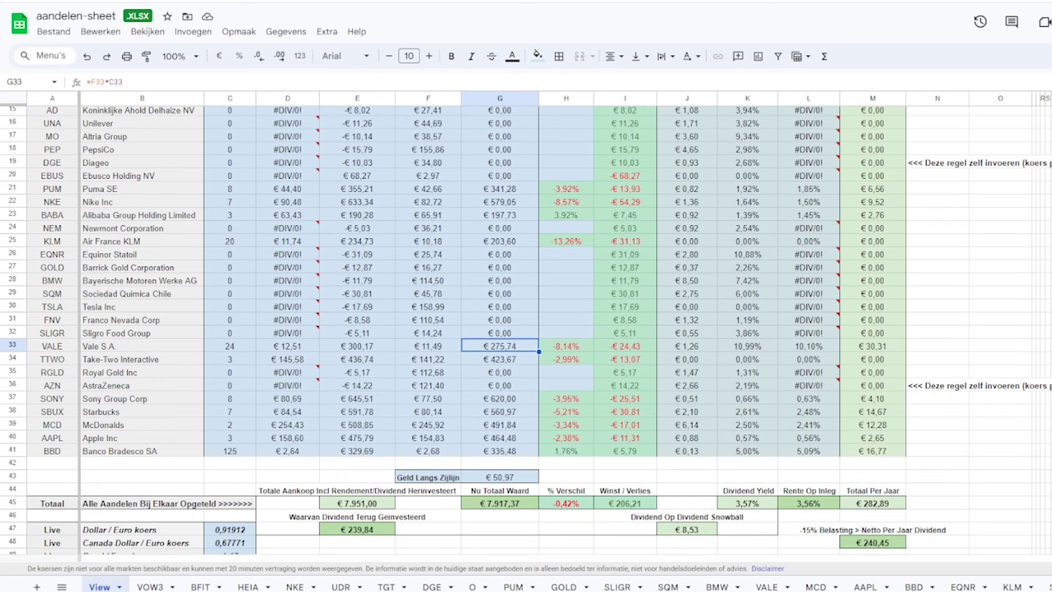
left_click(494, 520)
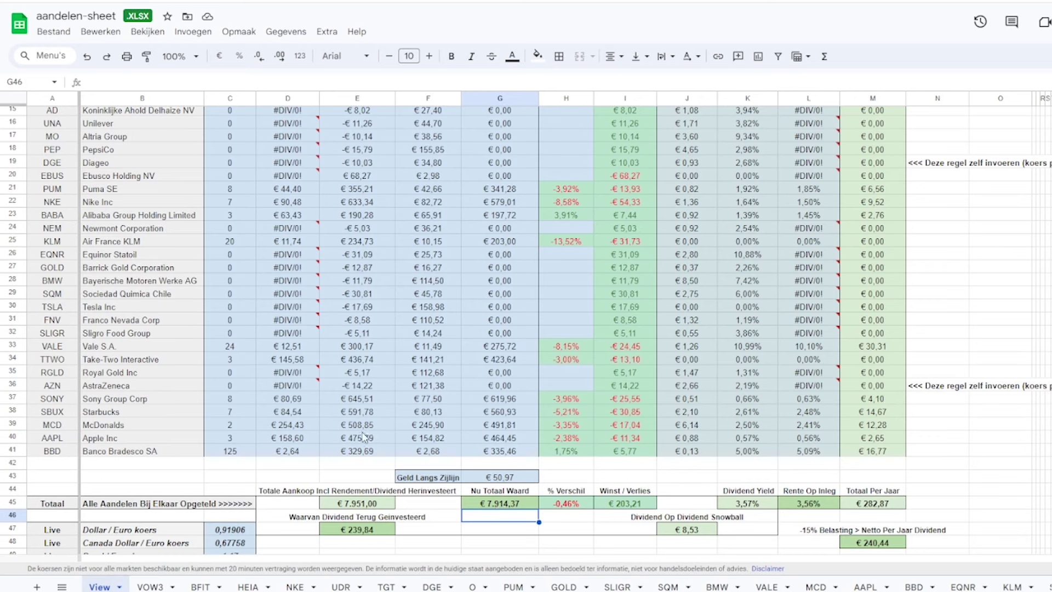
Step: Examine the percentage change of Starbucks and McDonalds and compare it with the rest of the holdings
left_click(564, 410)
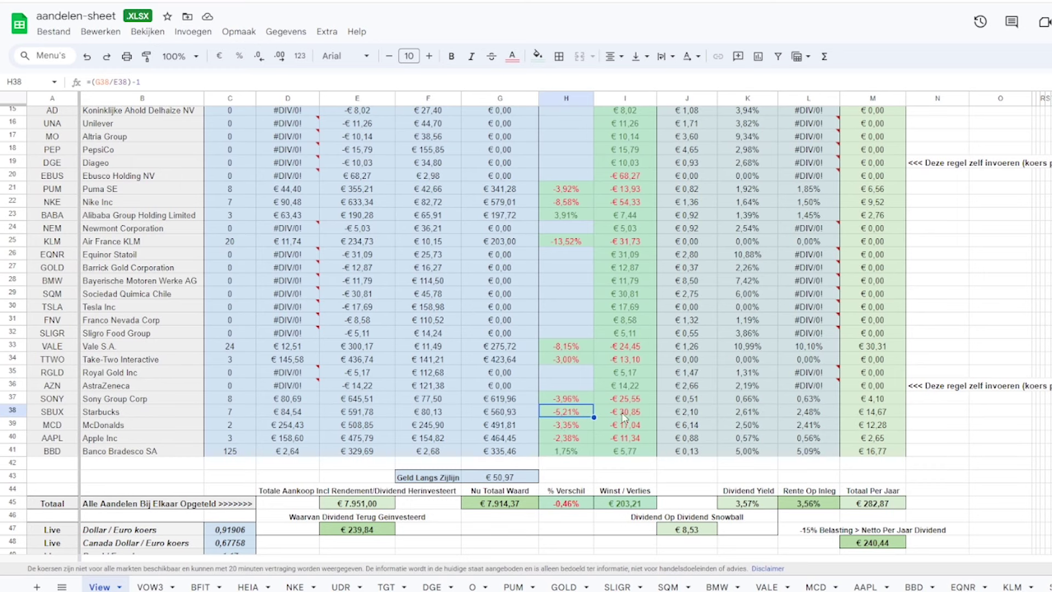
left_click(571, 428)
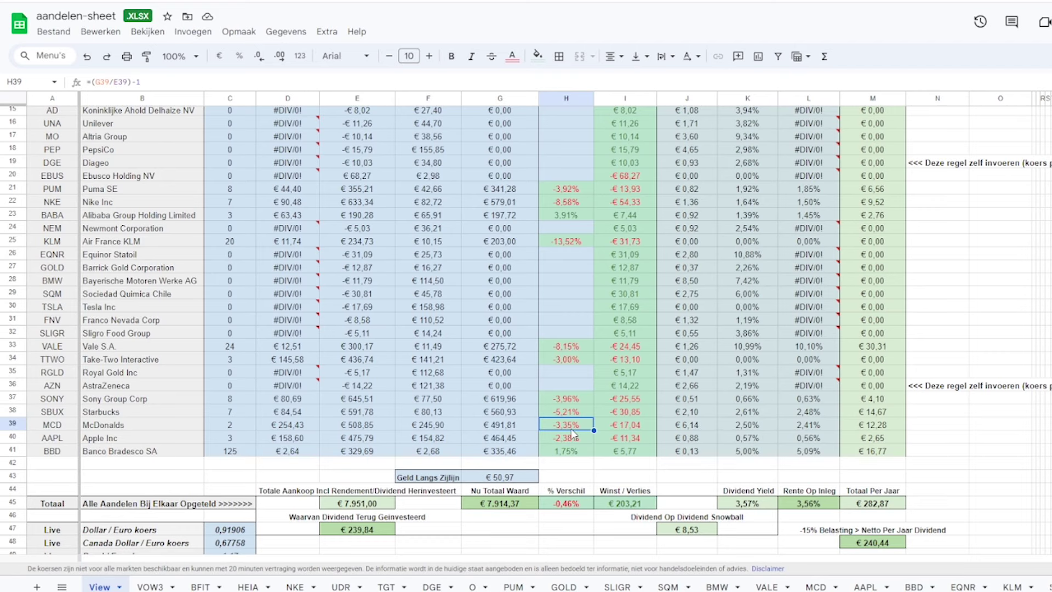
scroll(571, 429, "up", 2)
scroll(571, 429, "up", 4)
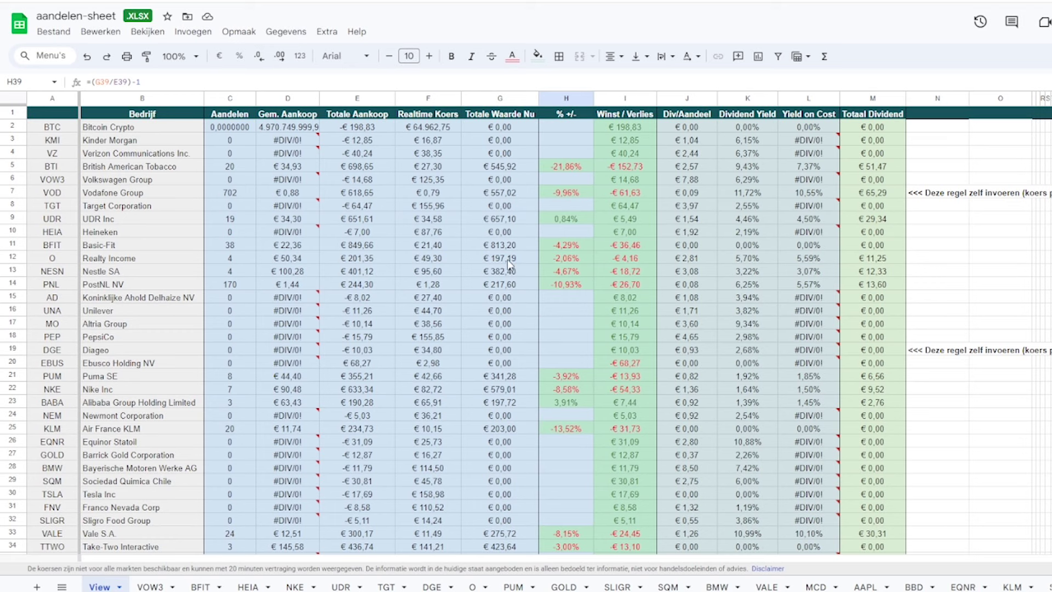
scroll(507, 266, "down", 2)
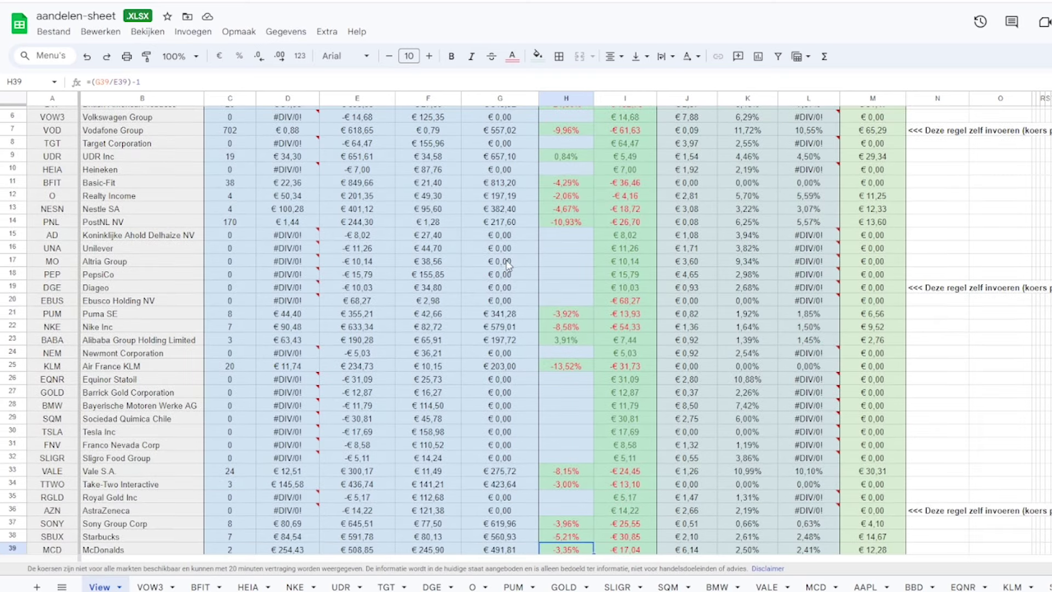
scroll(504, 263, "down", 2)
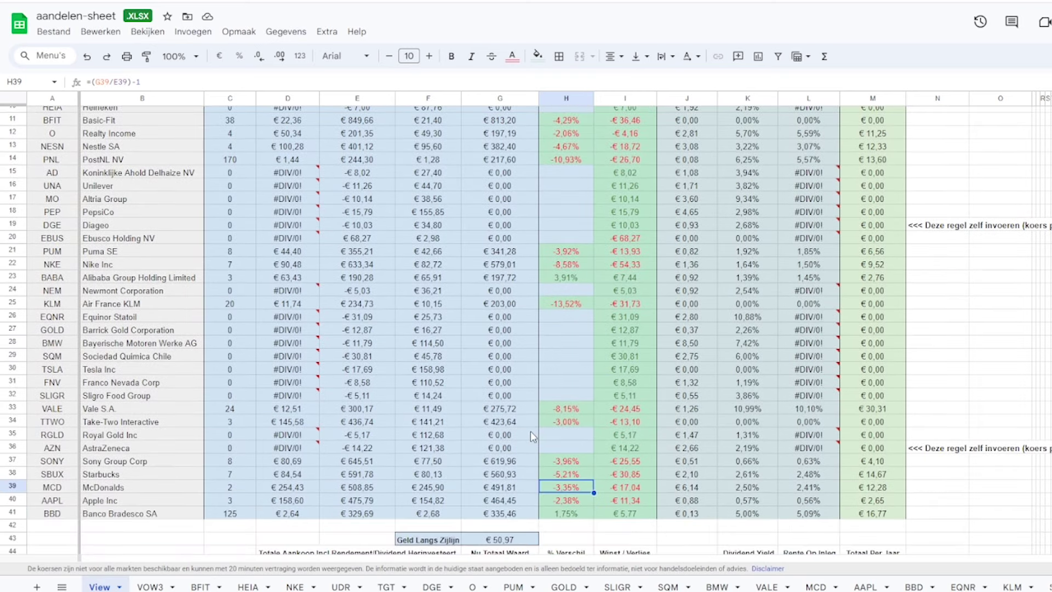
scroll(530, 436, "up", 3)
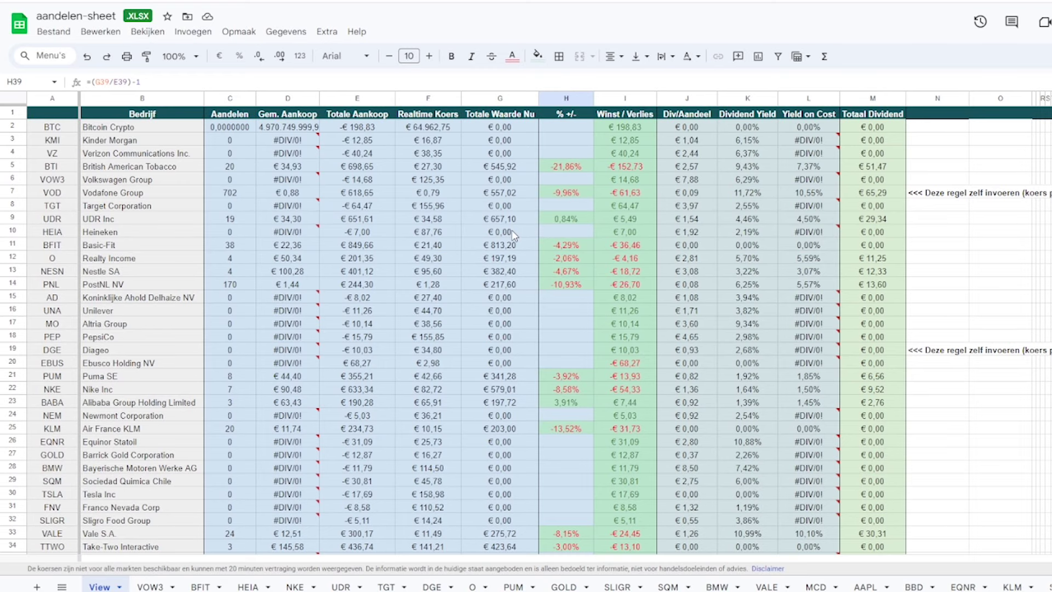
scroll(513, 252, "down", 3)
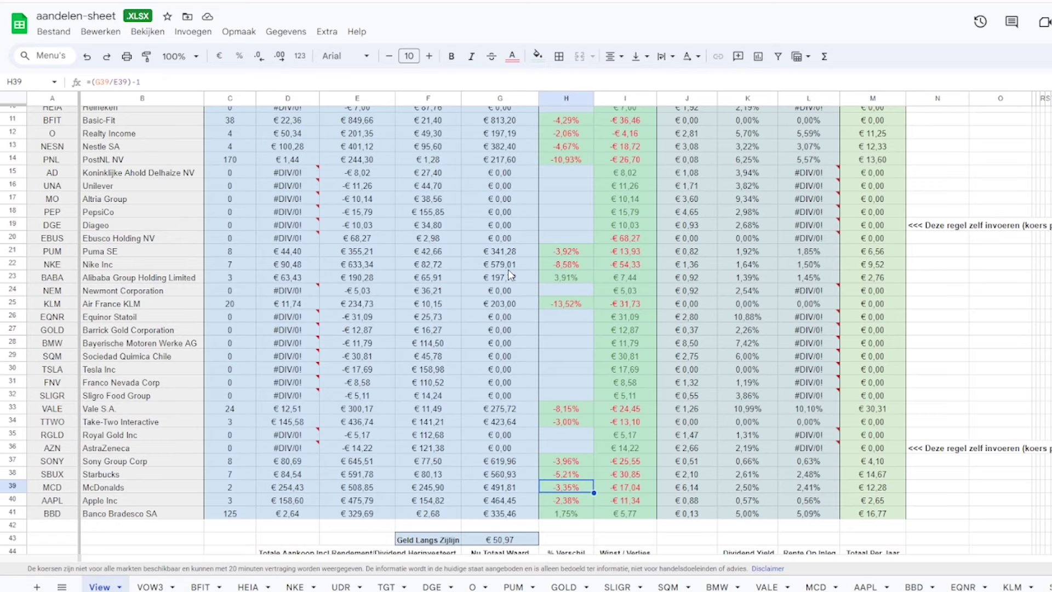
scroll(509, 273, "up", 2)
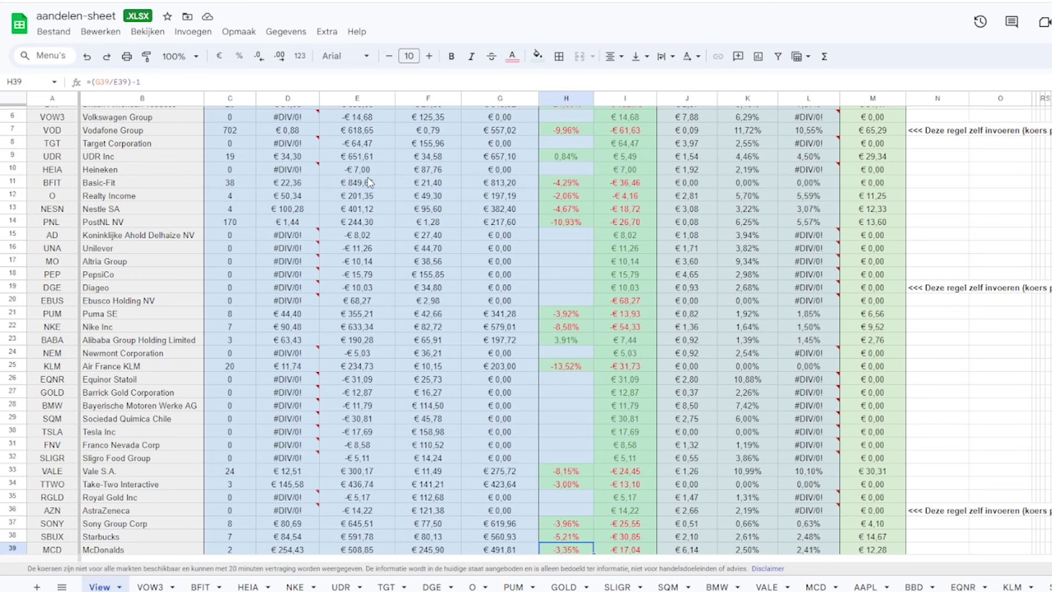
Step: Examine the Basic-Fit position's current total value and percentage change
left_click(501, 185)
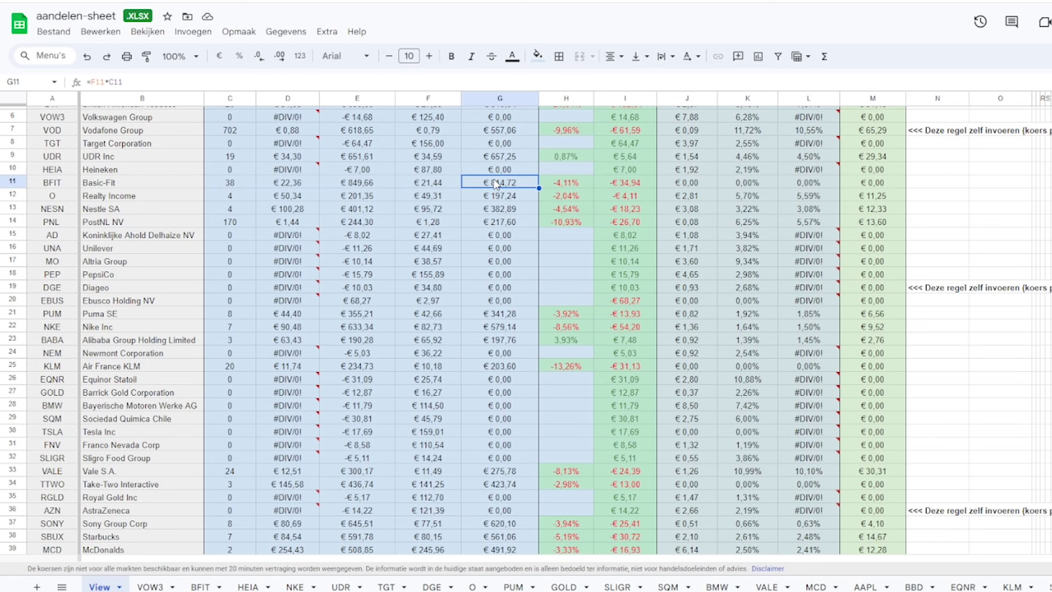
left_click(558, 184)
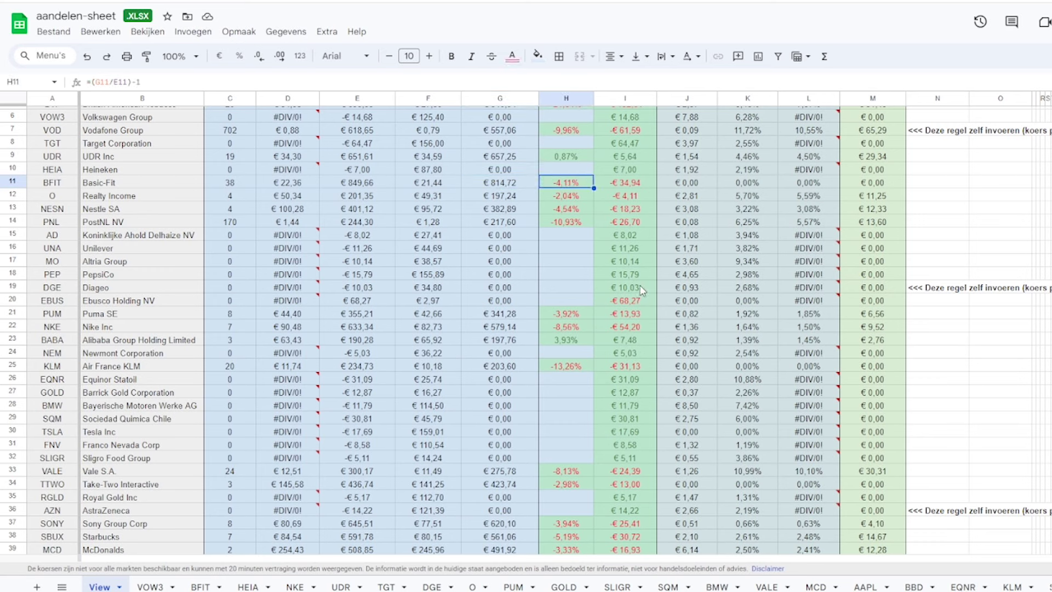
left_click(503, 189)
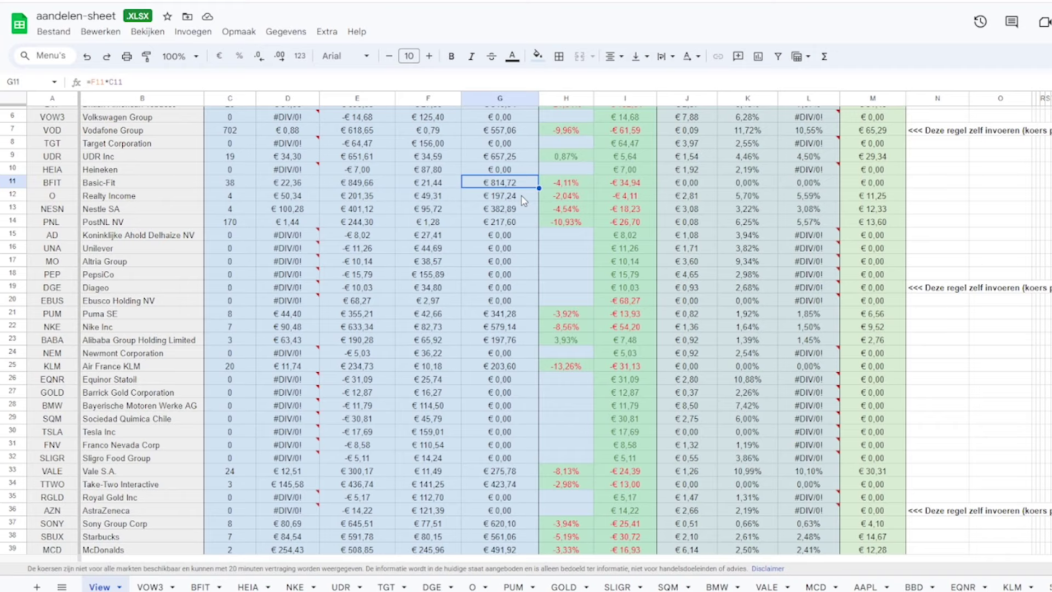
Step: Review the holdings and portfolio totals, and examine the Waarvan Dividend Terug Geïnvesteerd amount in cell E47
scroll(515, 278, "down", 5)
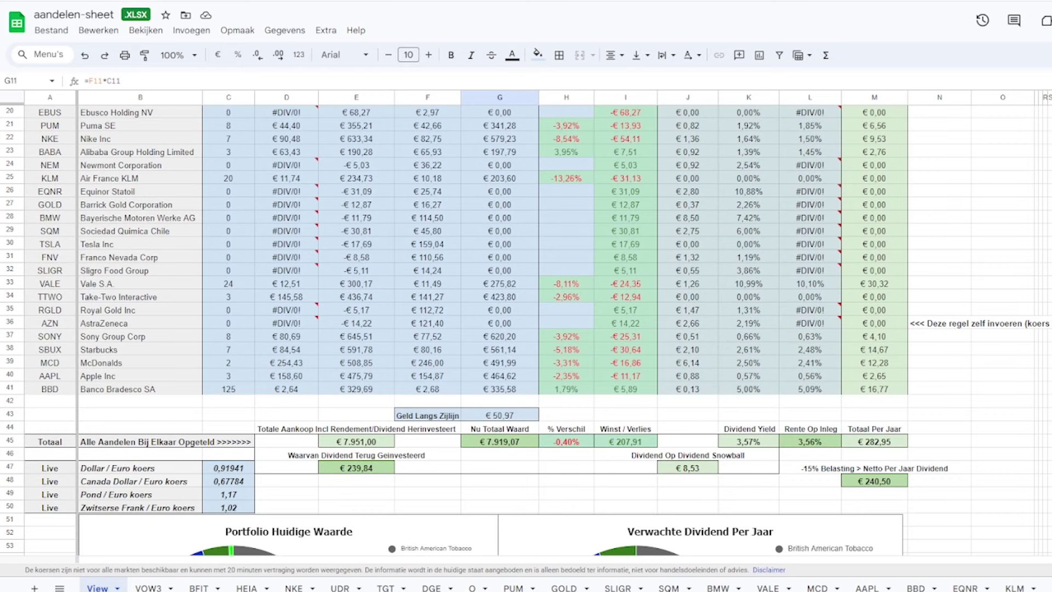
scroll(491, 355, "up", 5)
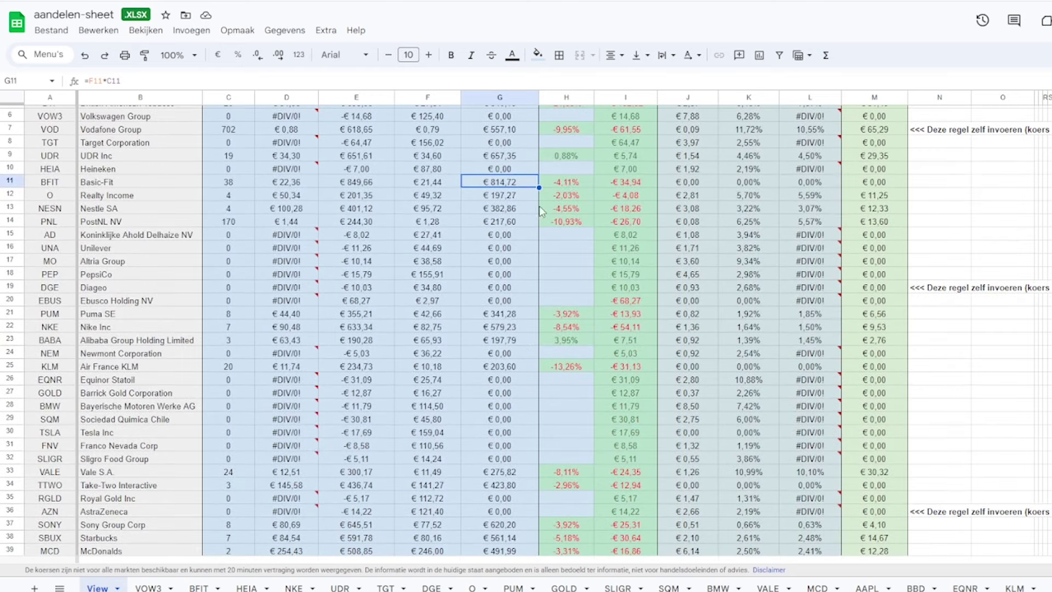
scroll(532, 290, "up", 2)
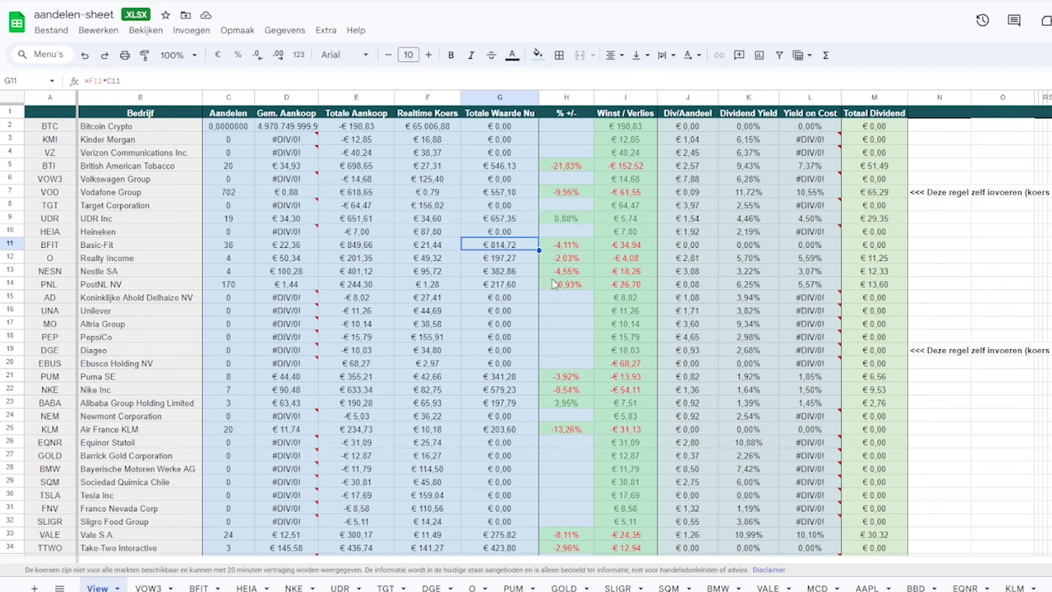
scroll(554, 285, "down", 5)
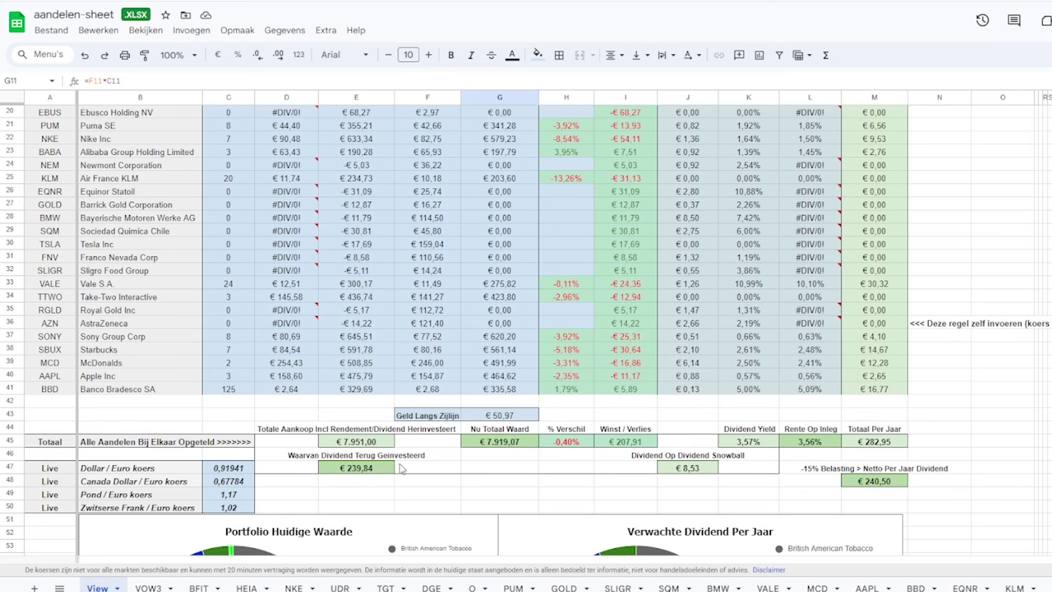
left_click(367, 471)
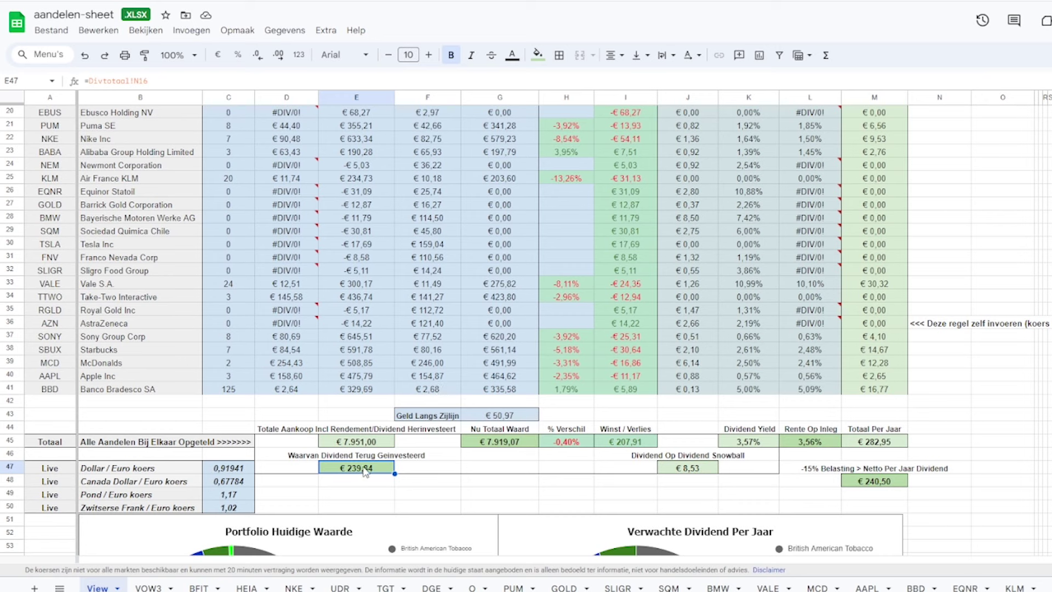
key("Right")
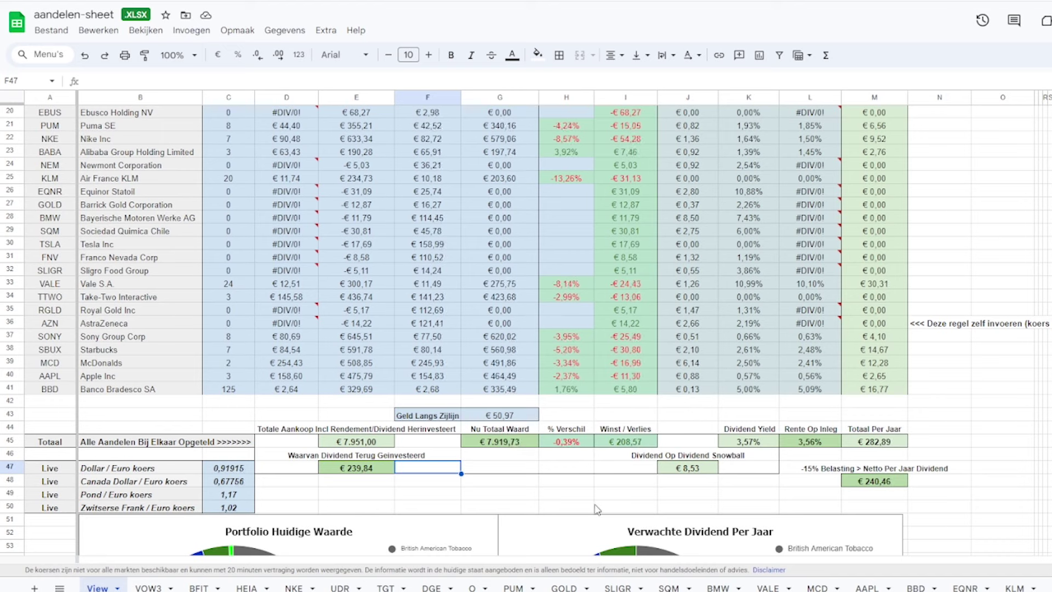
left_click(359, 469)
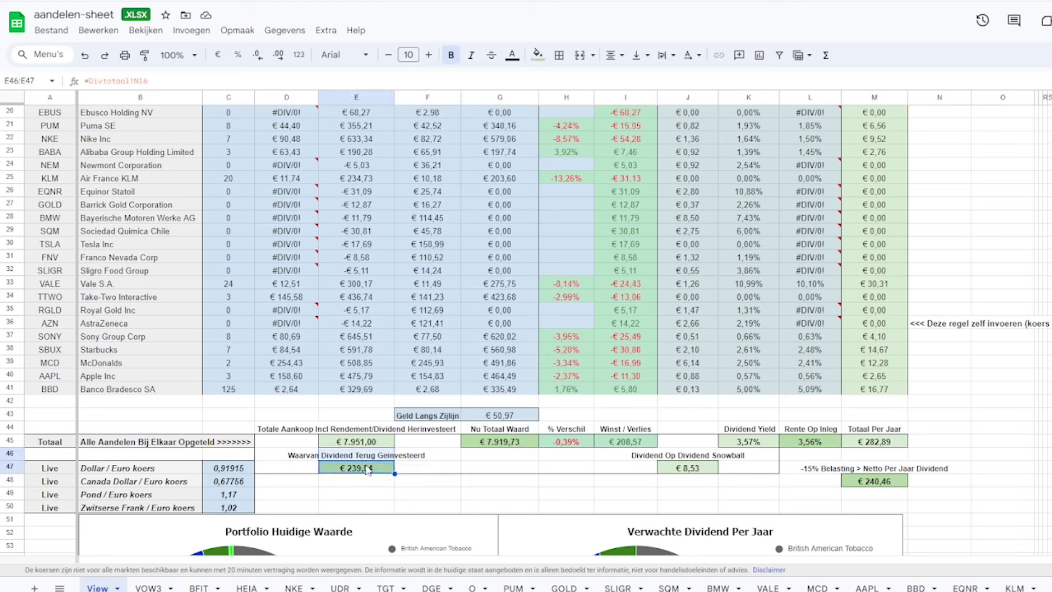
left_click(437, 468)
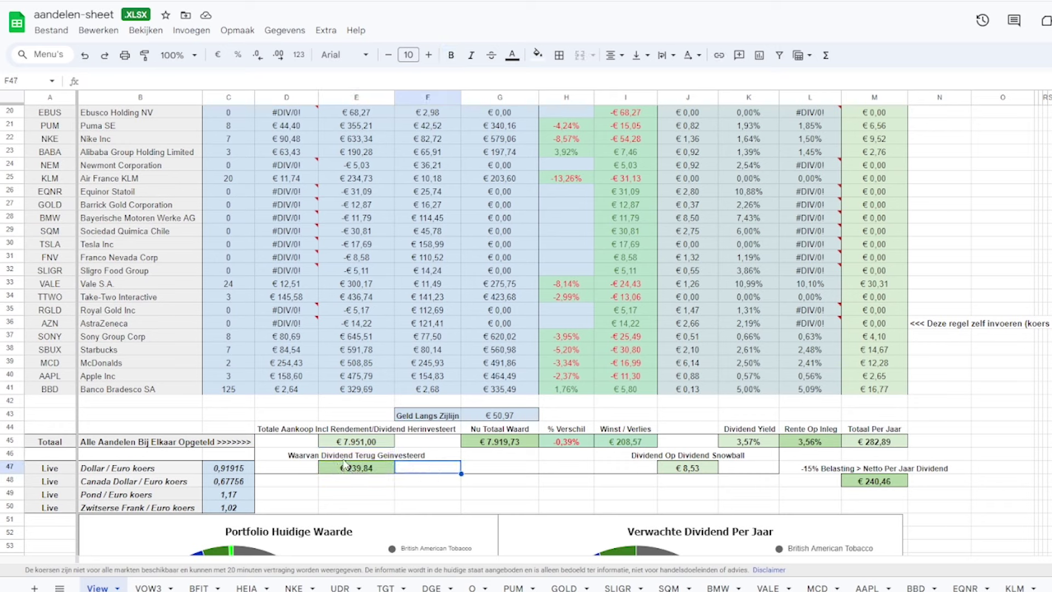